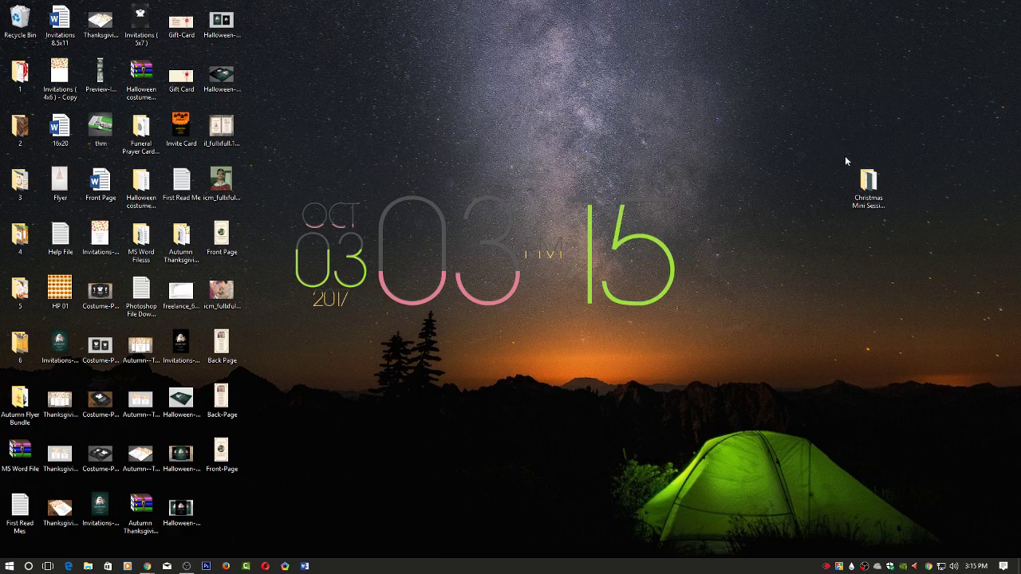
Marquee-select the Christmas Mini Session template folder icon on the desktop.
left_click_drag(839, 194, 860, 228)
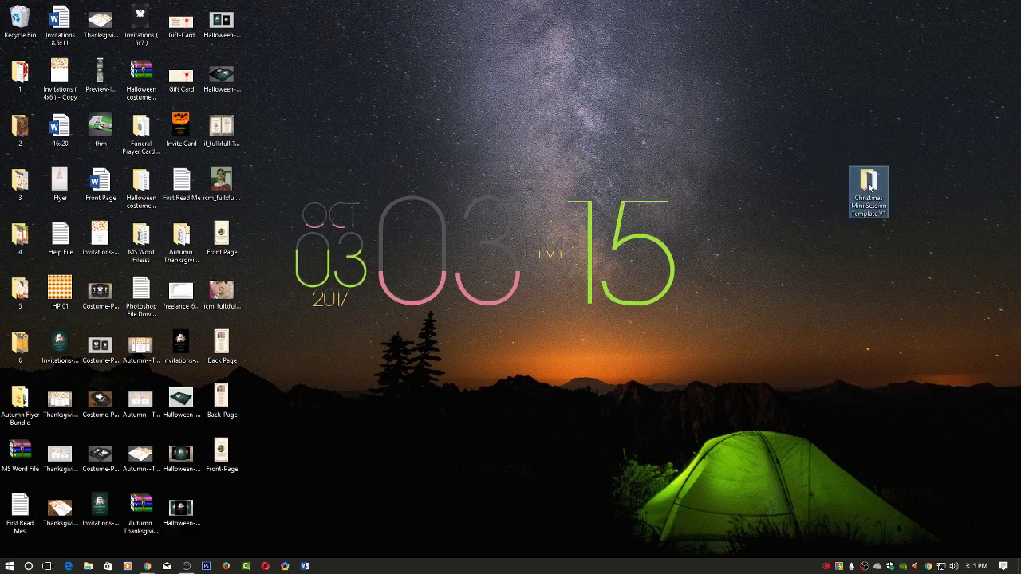
Open the Christmas Mini Session Template V1 folder maximized and select the Mini Session 02 flyer.
double_click(865, 186)
left_click(662, 8)
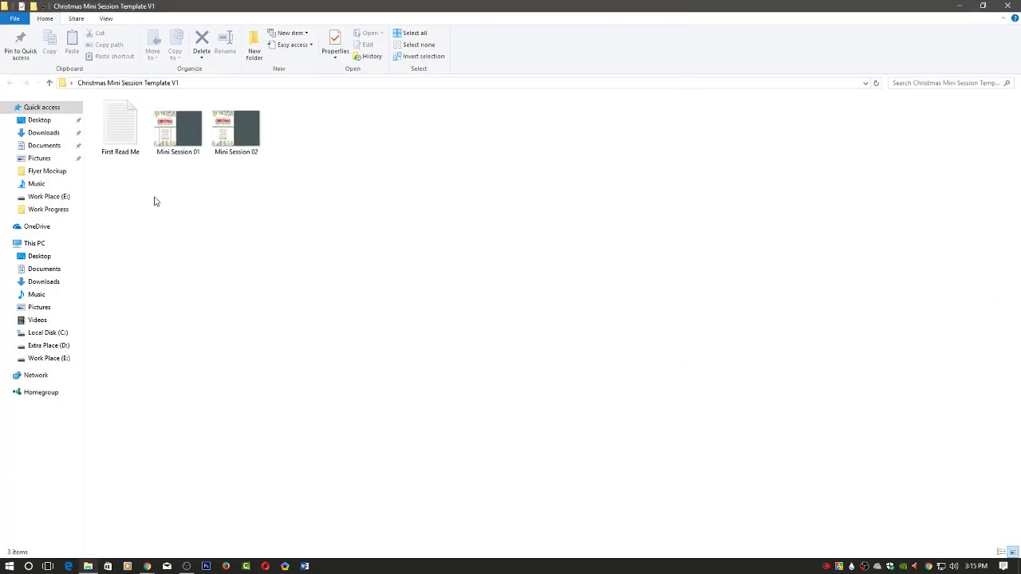
left_click_drag(155, 197, 250, 182)
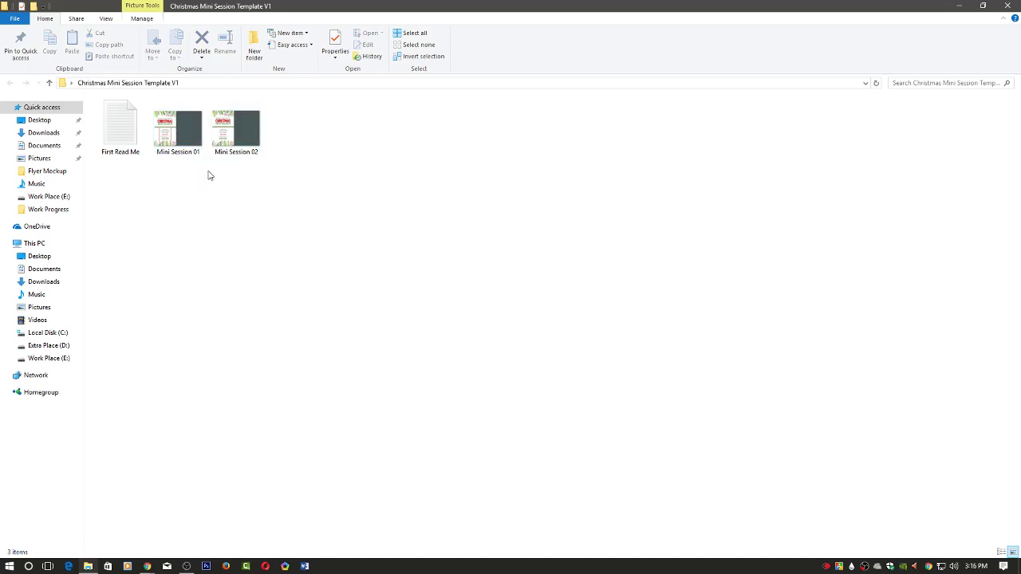
left_click(236, 128)
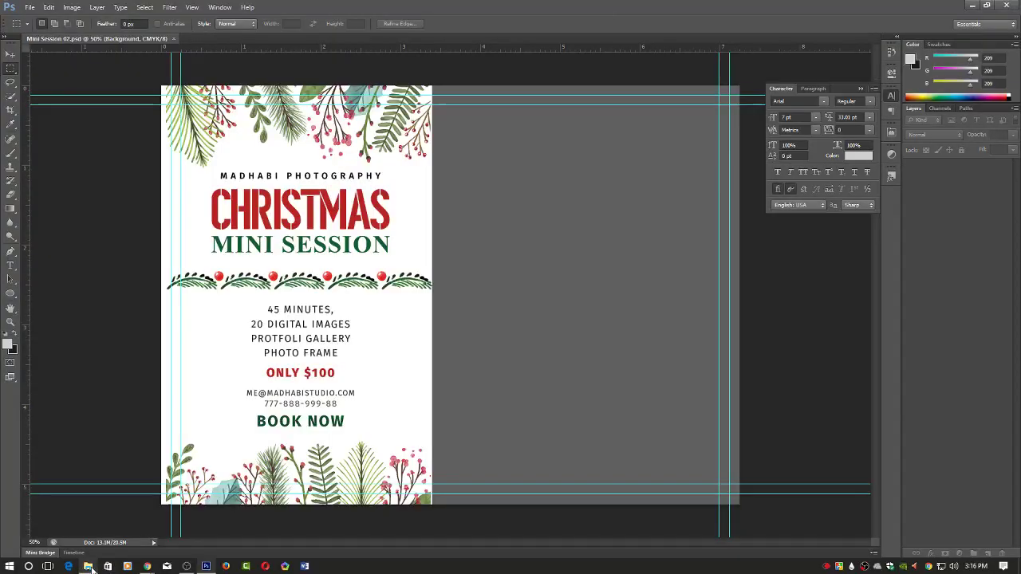
left_click(88, 567)
Read the two font download links in First Read Me, close it, and reselect Mini Session 02.
double_click(125, 120)
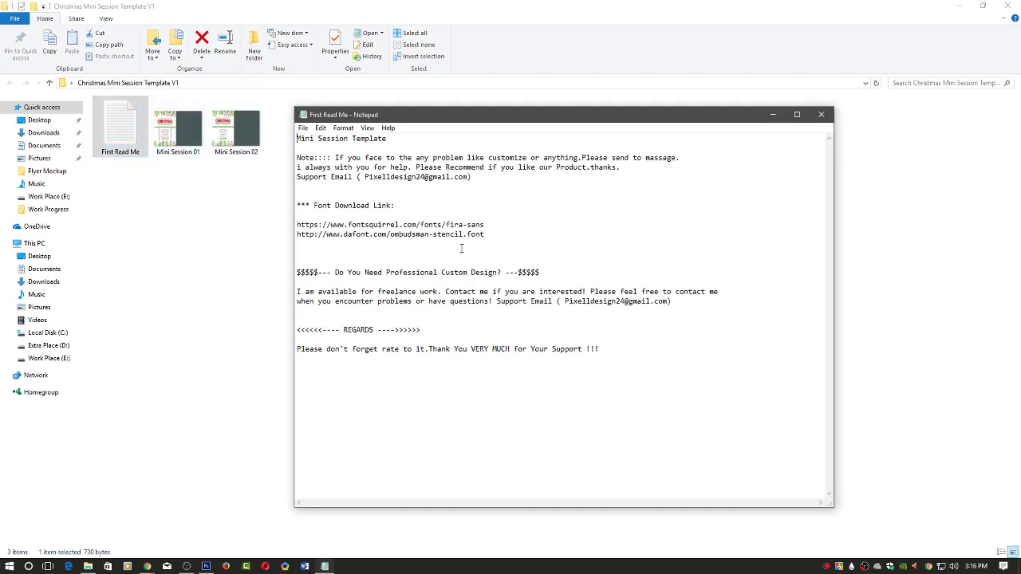
left_click_drag(494, 230, 291, 226)
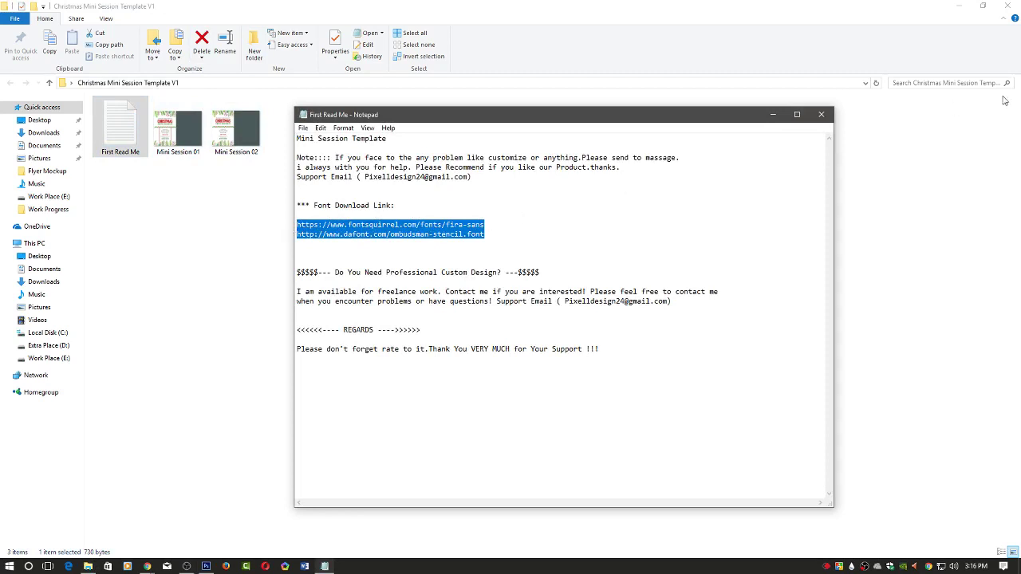
left_click(826, 115)
left_click_drag(285, 206, 238, 148)
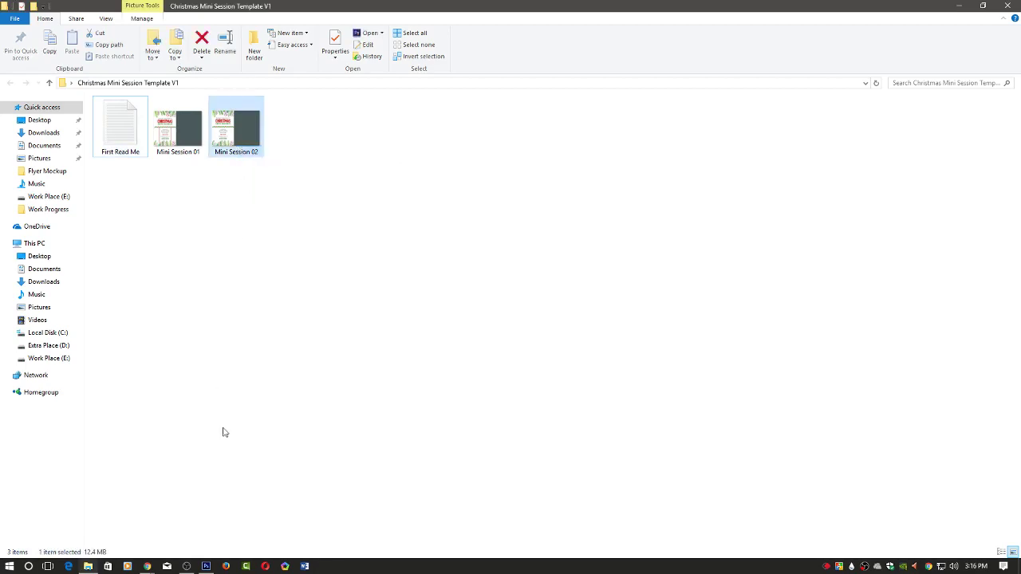
Return to the flyer in Photoshop, collapse the Character panel, and switch to the Type tool.
left_click(206, 567)
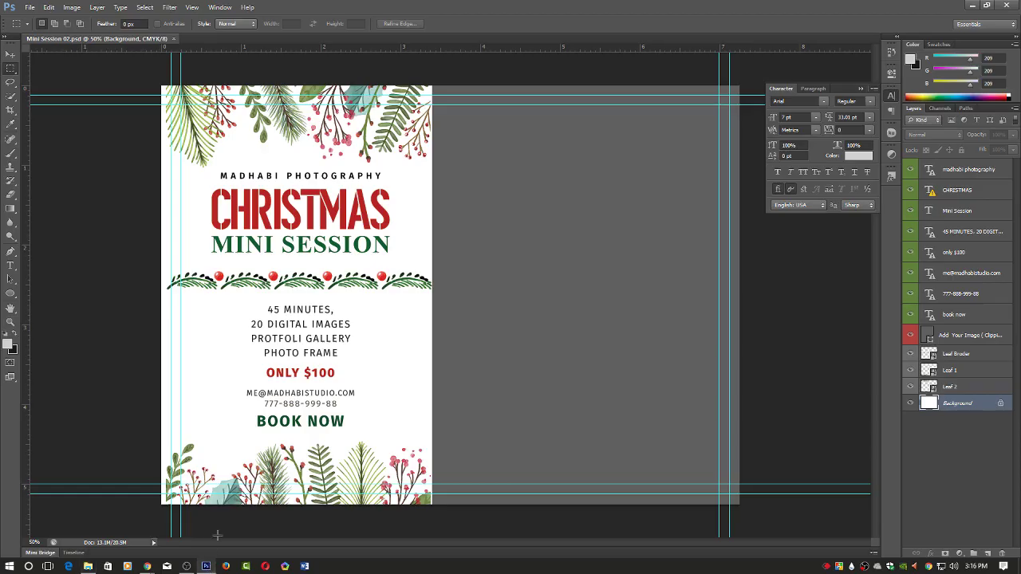
left_click(9, 55)
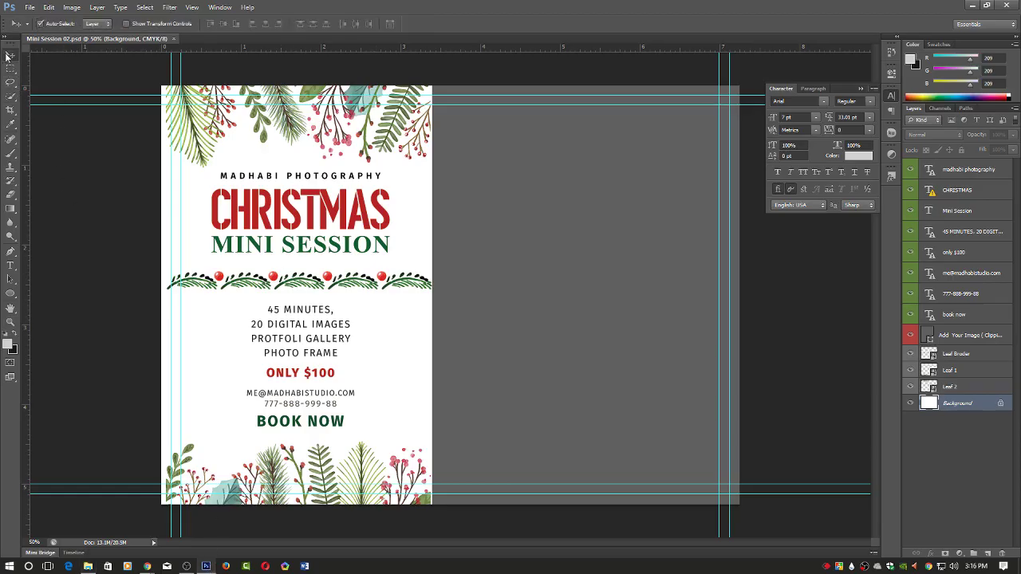
left_click(861, 89)
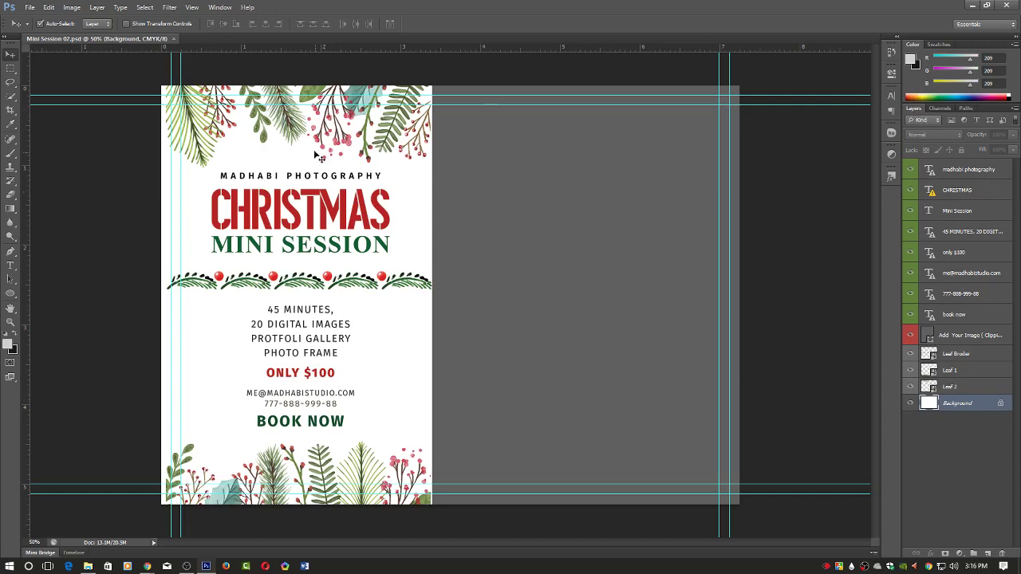
left_click(221, 7)
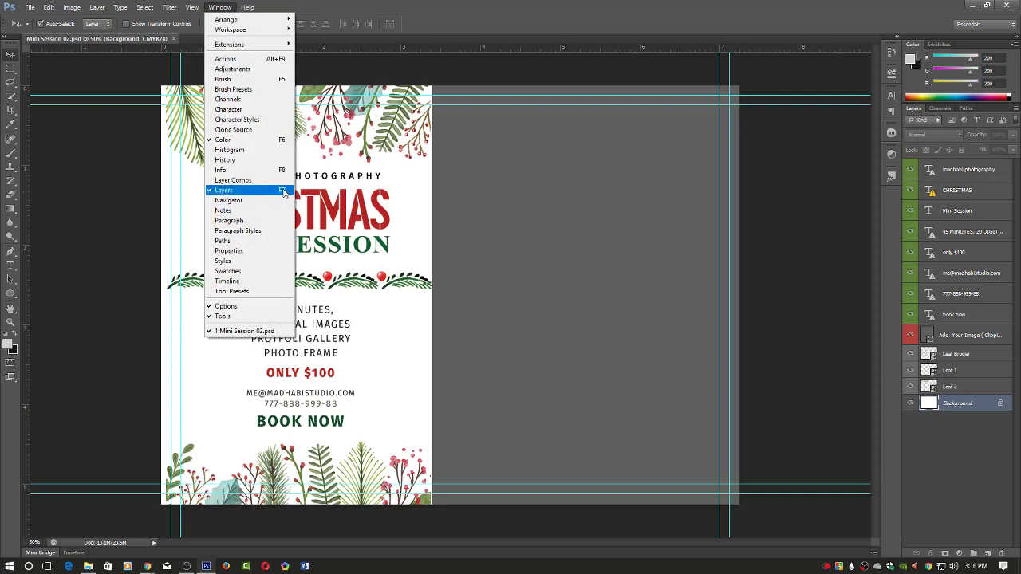
left_click(477, 5)
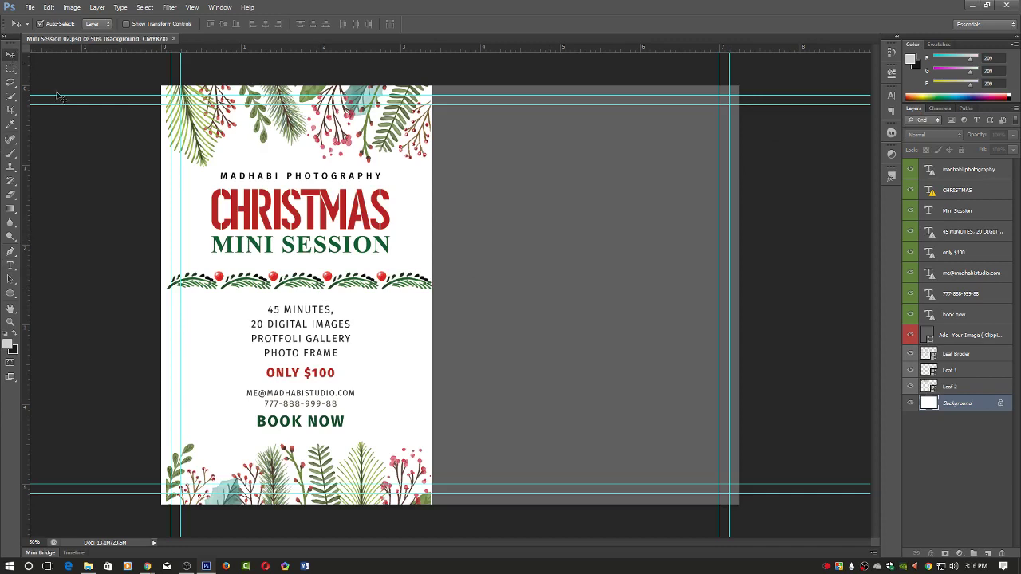
left_click(10, 267)
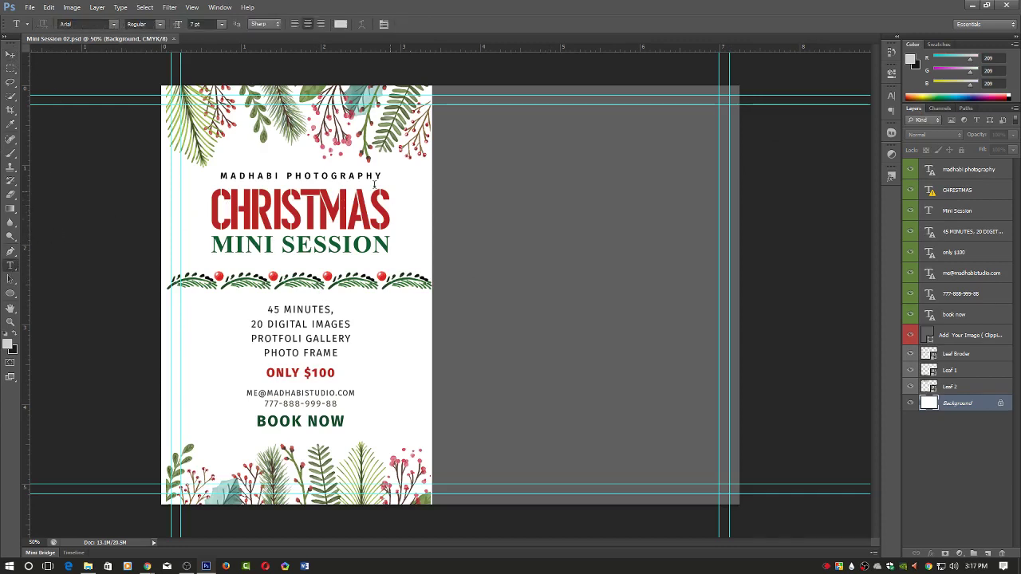
Start editing the studio name text line at the top of the flyer.
left_click(263, 175)
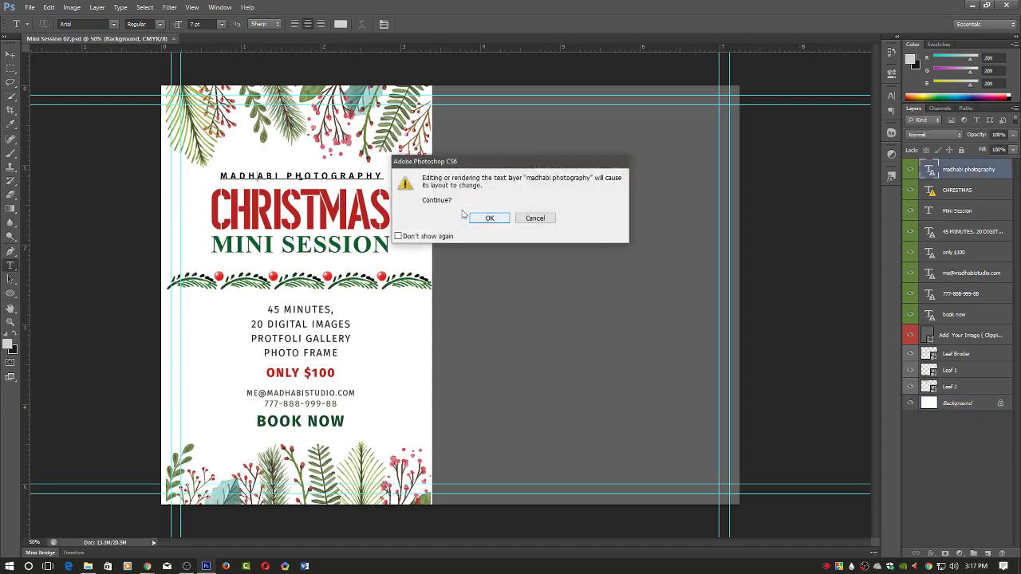
left_click_drag(482, 165, 486, 158)
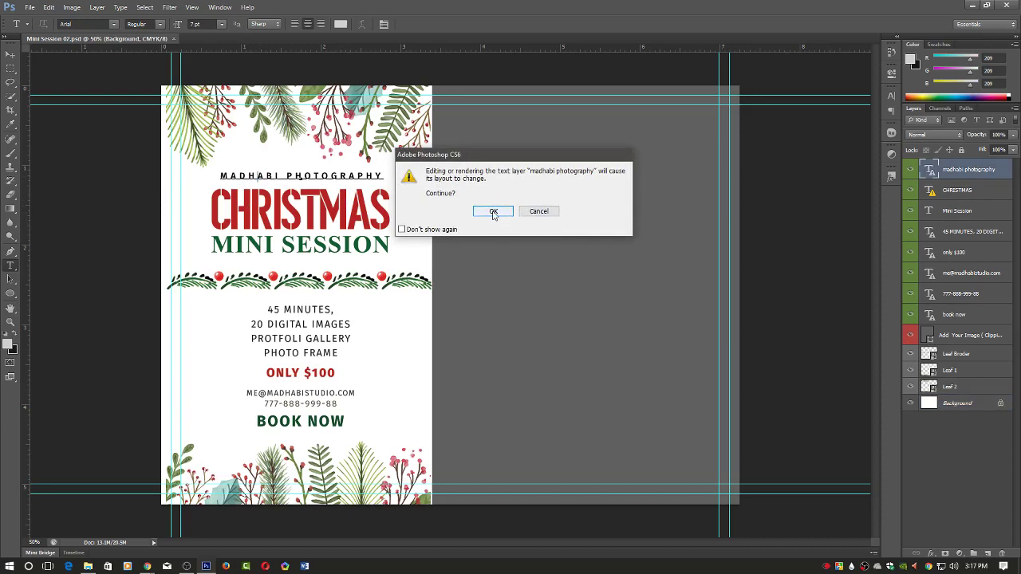
left_click_drag(482, 154, 475, 161)
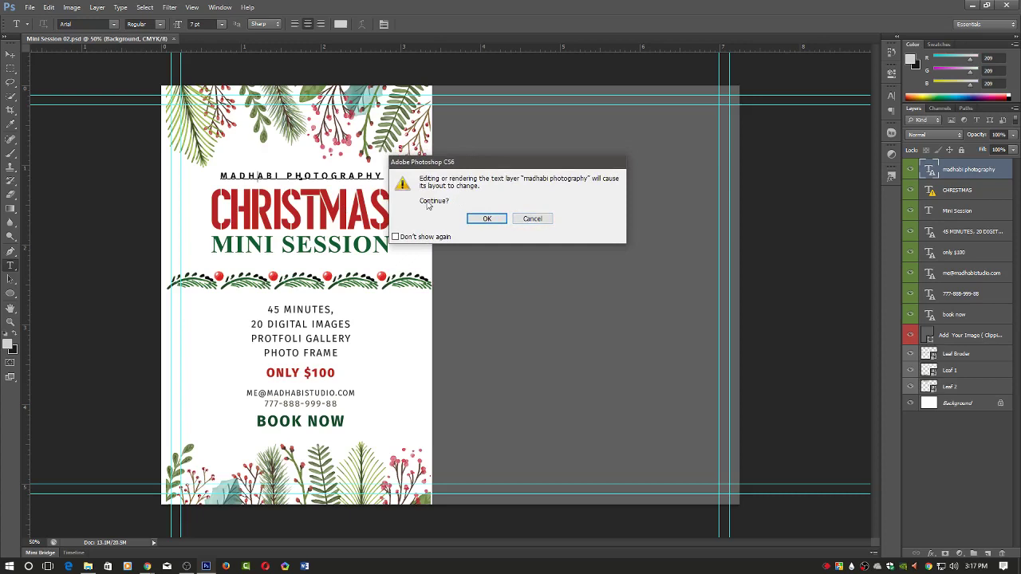
Replace the studio name with 'ADD YOUR NAME' and colour it teal.
left_click(483, 220)
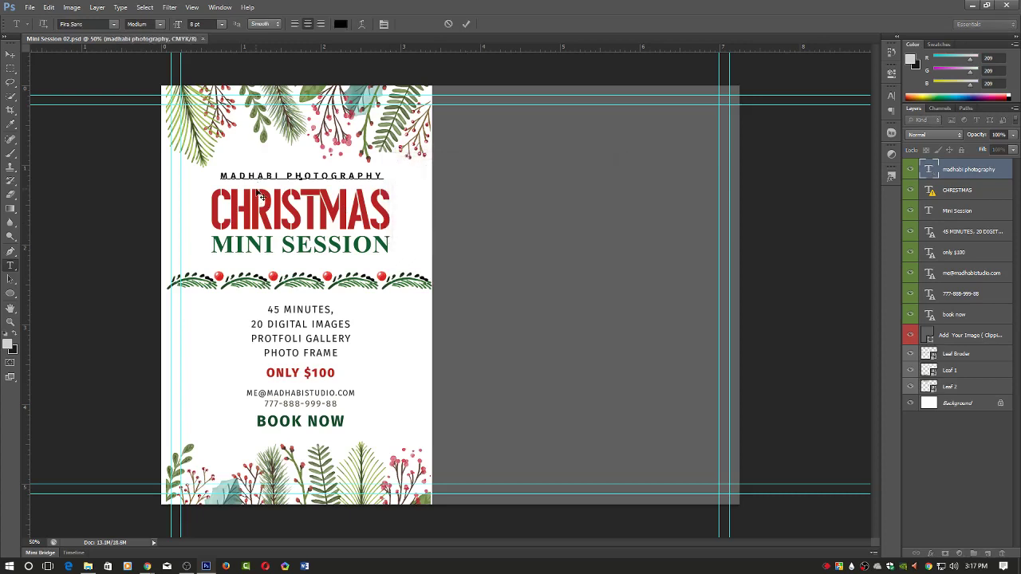
key("ctrl+a")
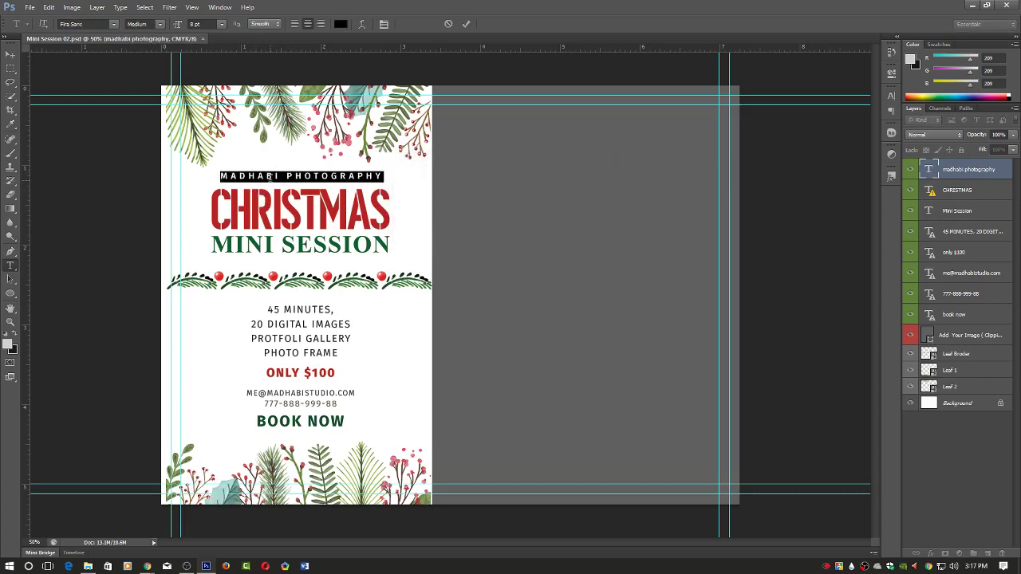
type("ADD")
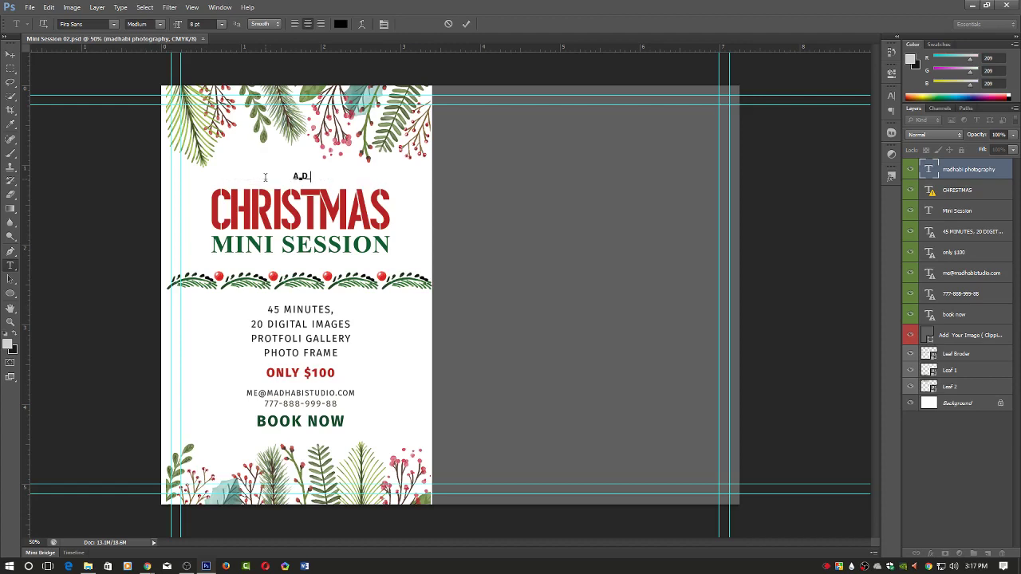
type(" YOUR NAME")
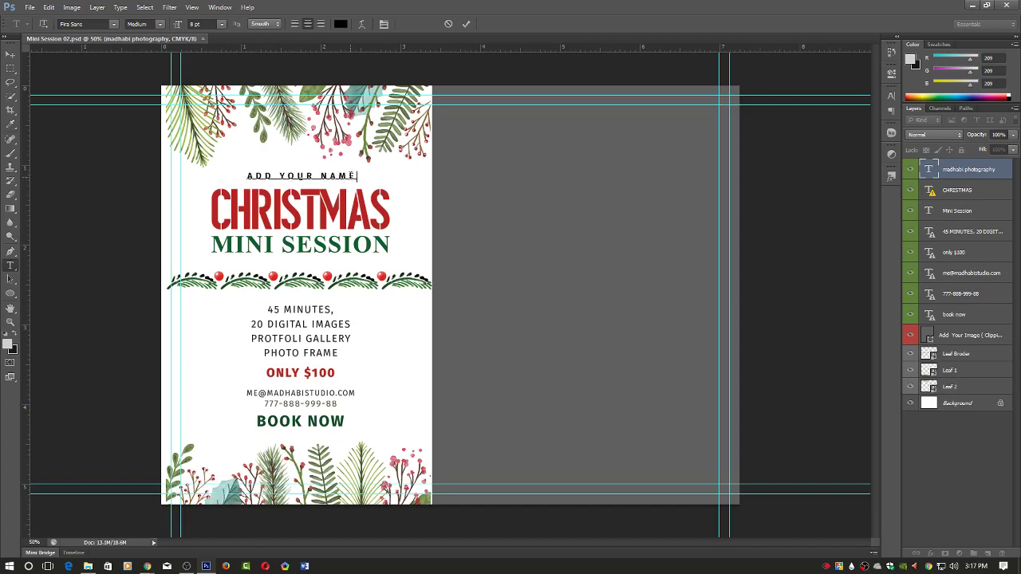
left_click_drag(355, 175, 231, 177)
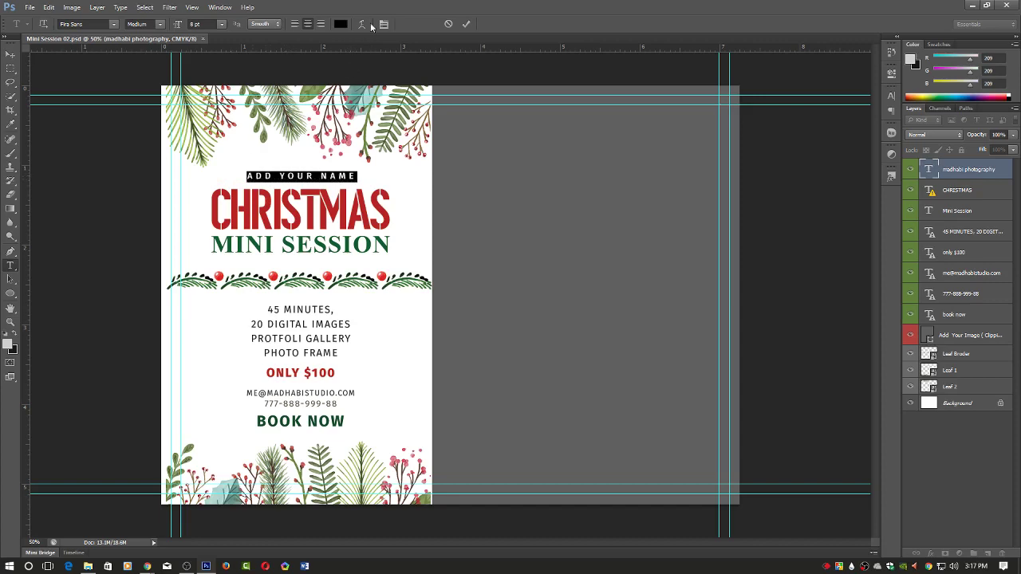
left_click(340, 24)
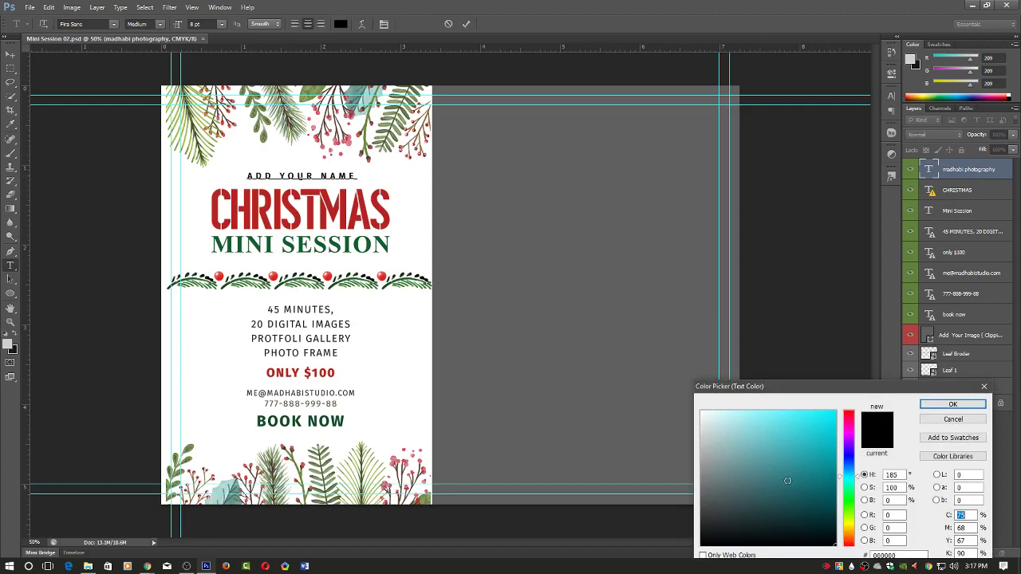
left_click(789, 482)
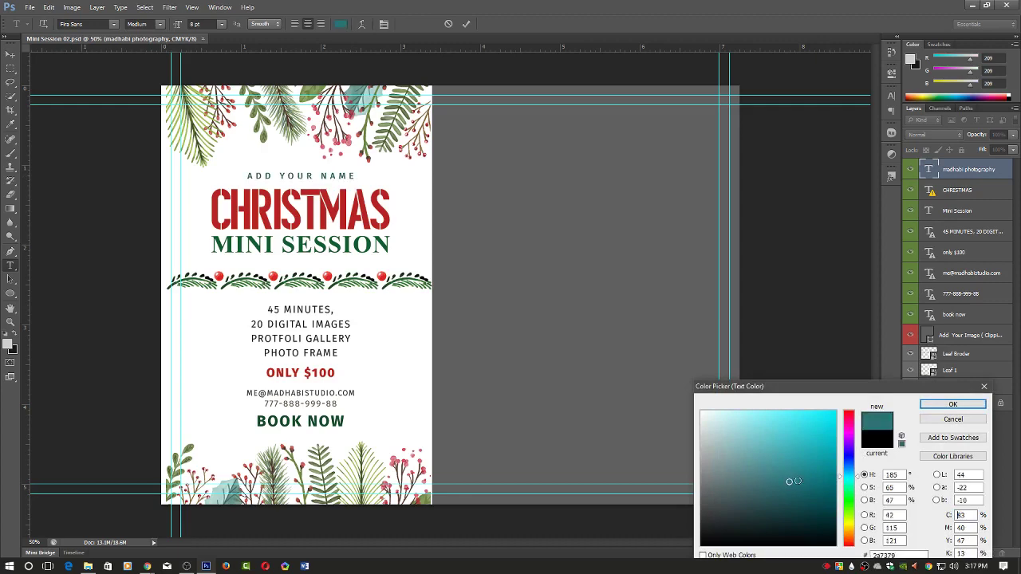
left_click(953, 405)
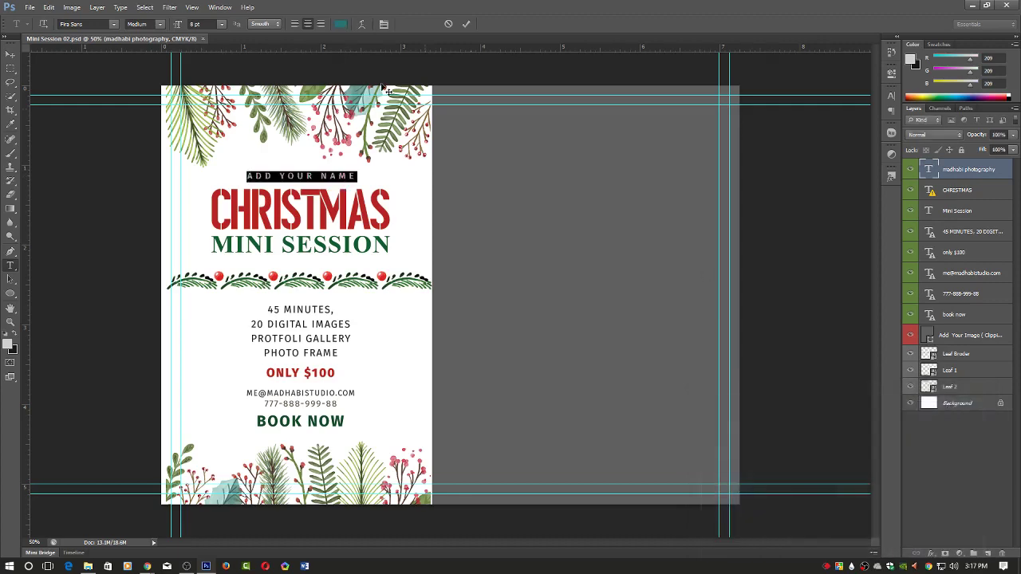
Set the heading to Gill Sans Ultra Bold at 12 pt and commit the edit.
left_click(114, 25)
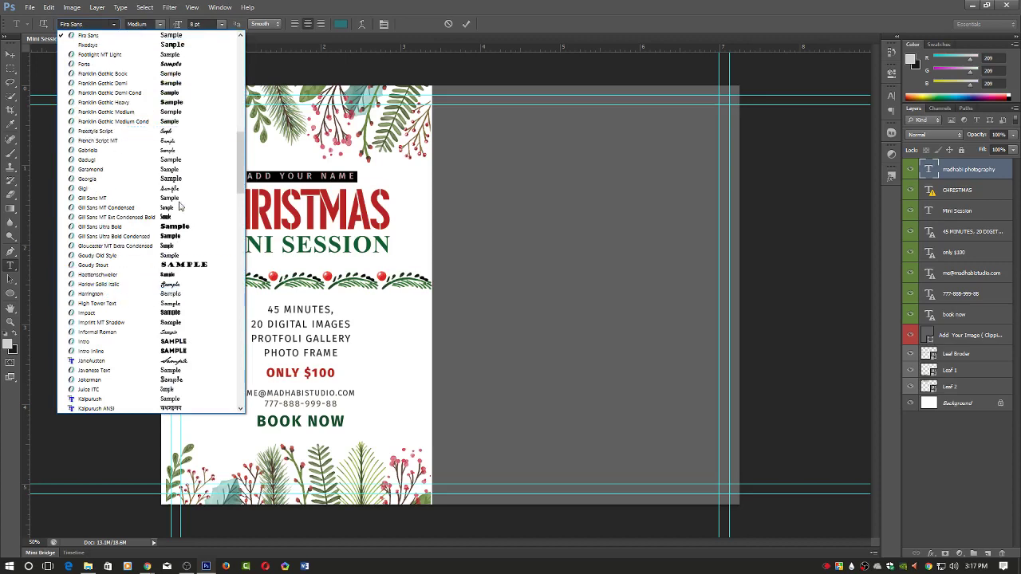
left_click(127, 227)
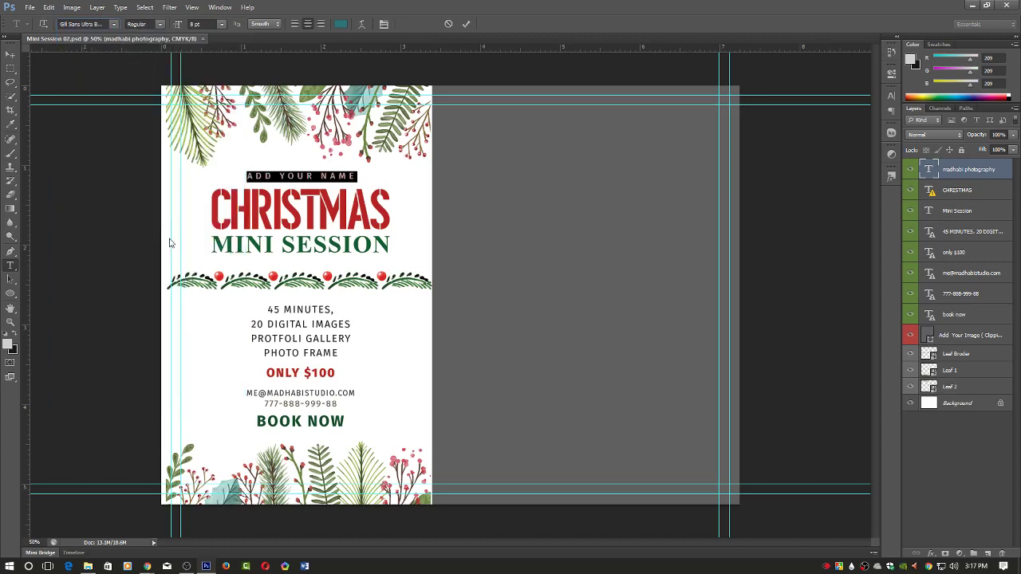
left_click(219, 25)
left_click(214, 118)
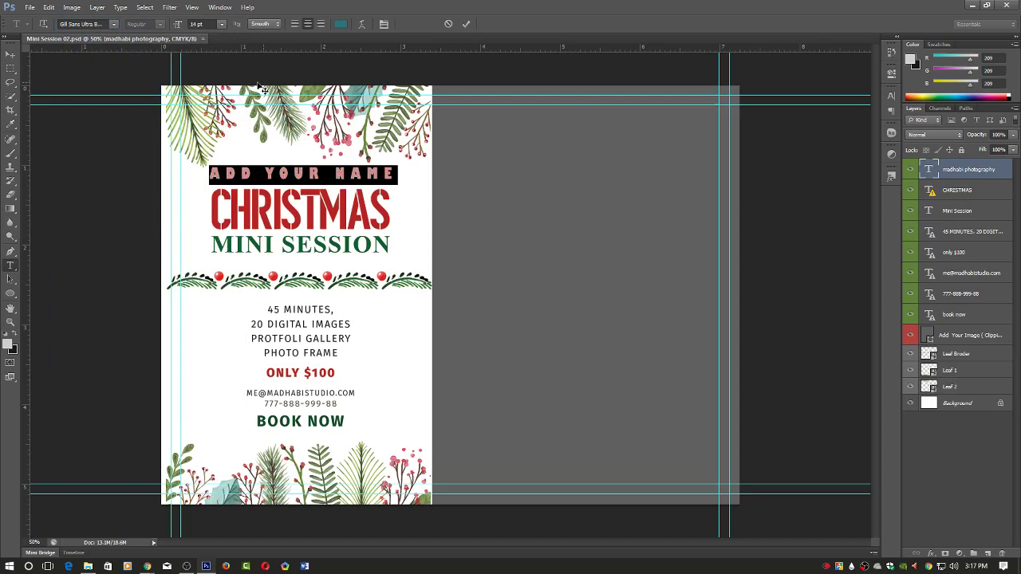
double_click(199, 24)
key("Down")
key("Down")
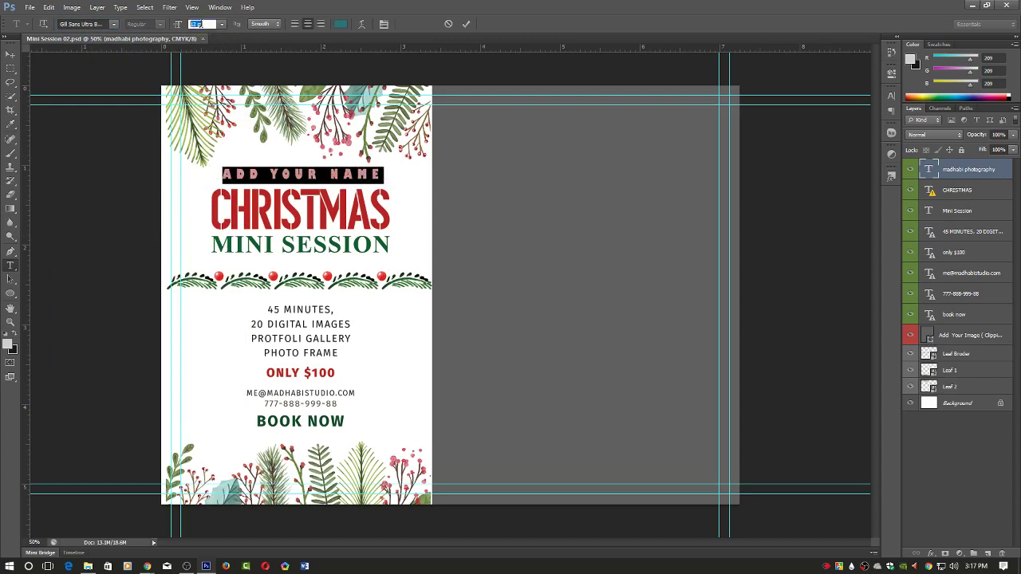
left_click(466, 24)
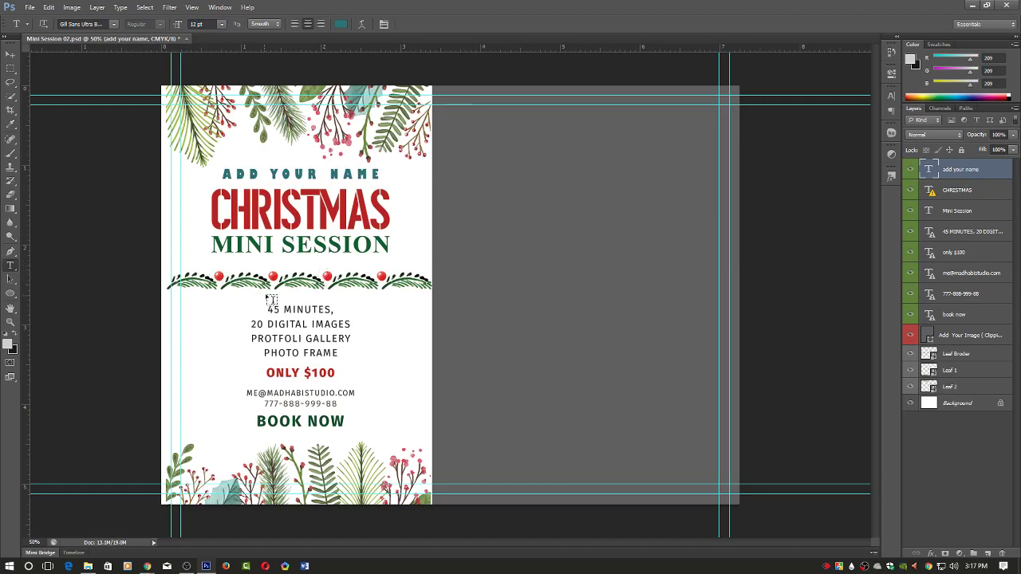
Change the session details from 45 to 30 minutes and from 20 to 10 digital images.
left_click_drag(270, 310, 281, 312)
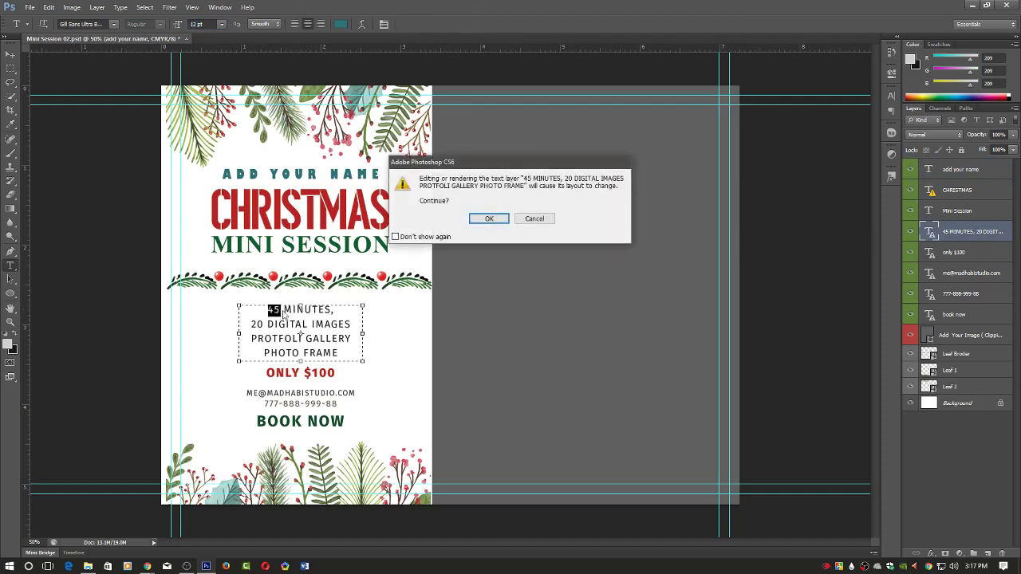
left_click(489, 219)
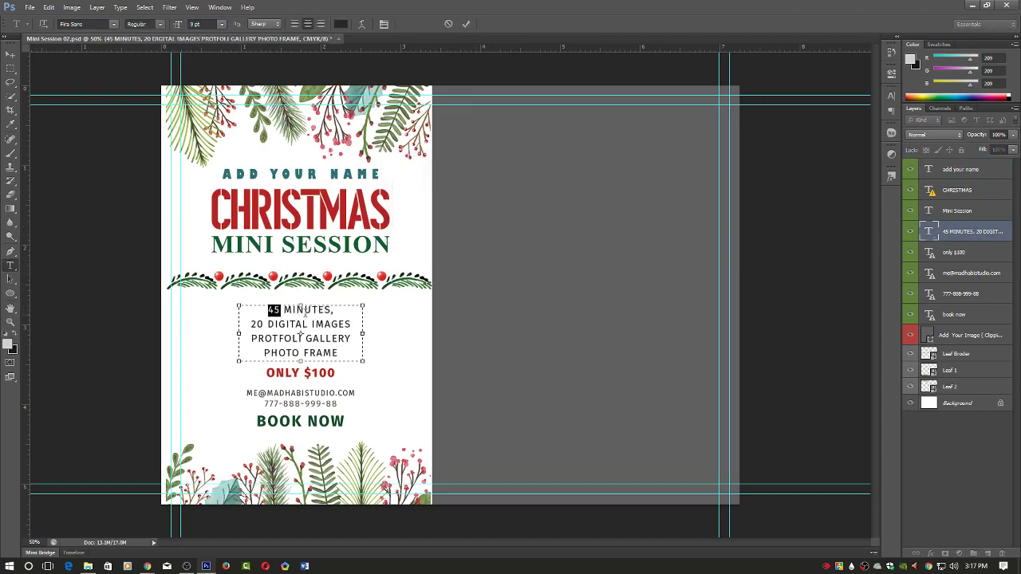
type("30")
double_click(255, 324)
type("10")
left_click(469, 24)
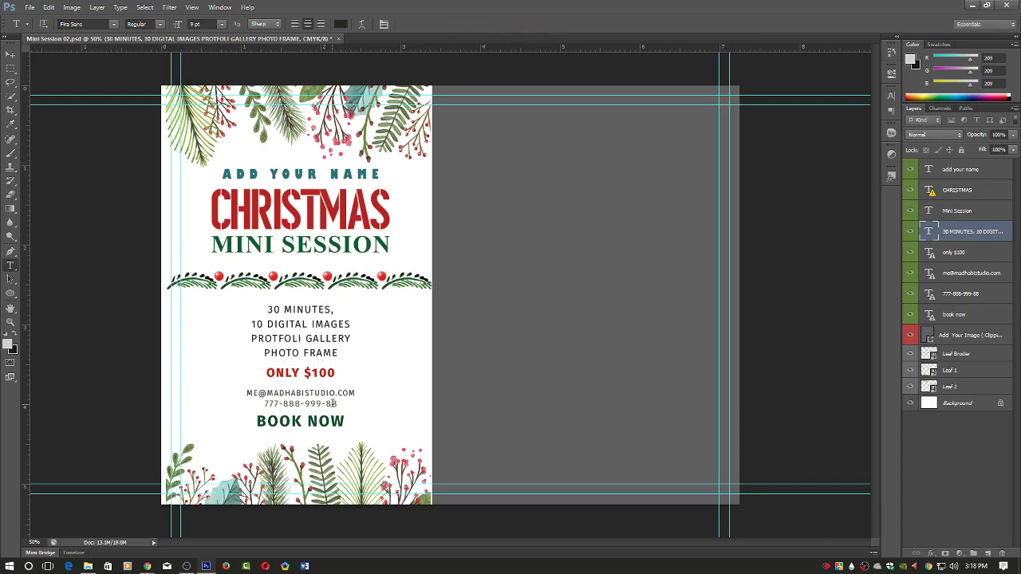
left_click(339, 404)
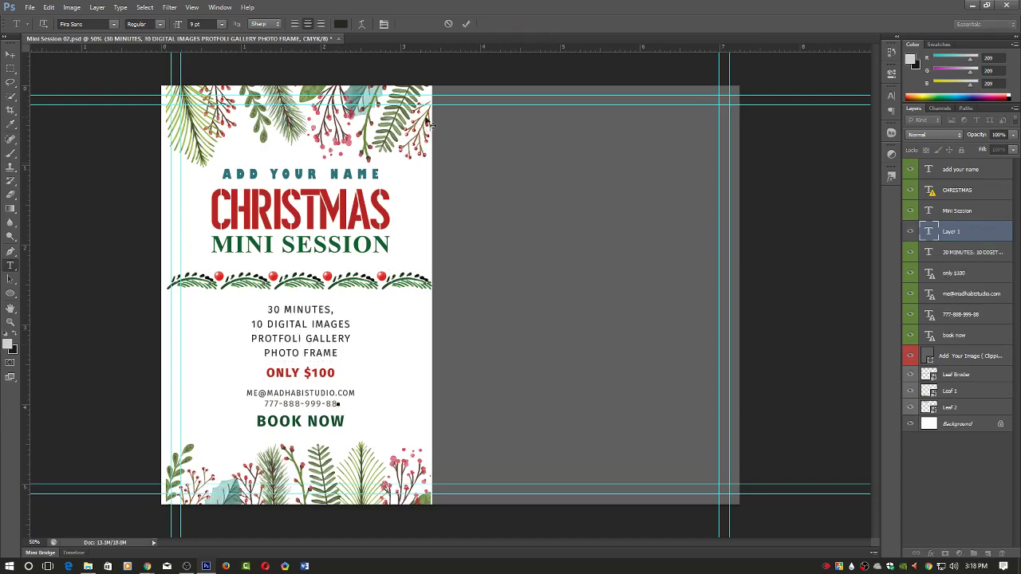
left_click(449, 24)
left_click(319, 402)
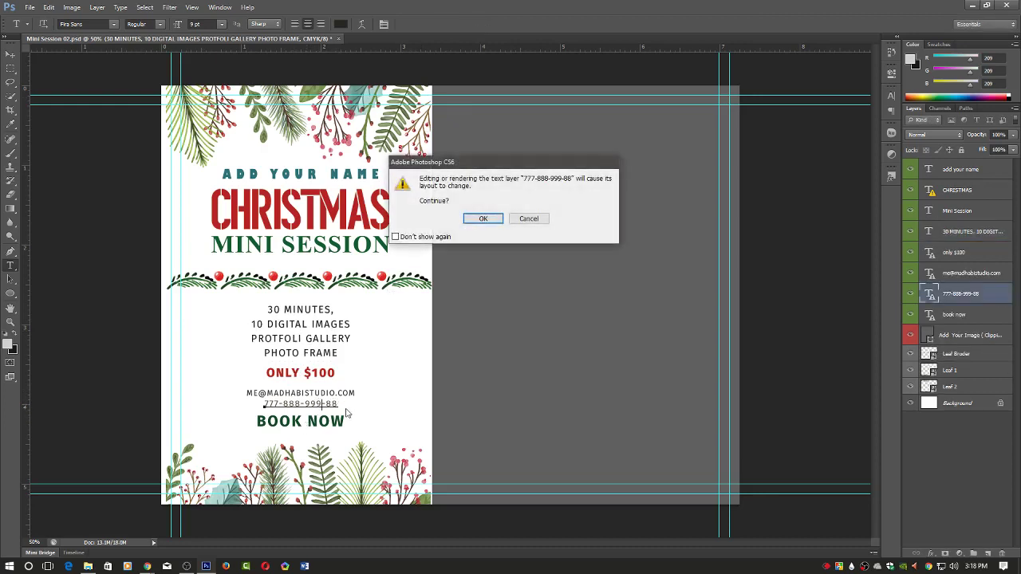
left_click(482, 220)
left_click_drag(338, 403, 310, 404)
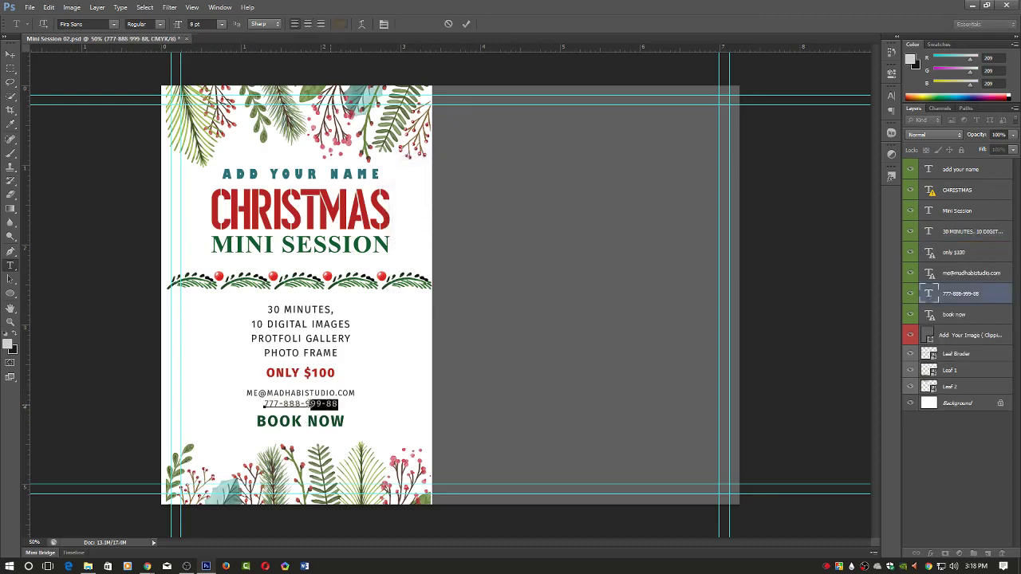
left_click(466, 24)
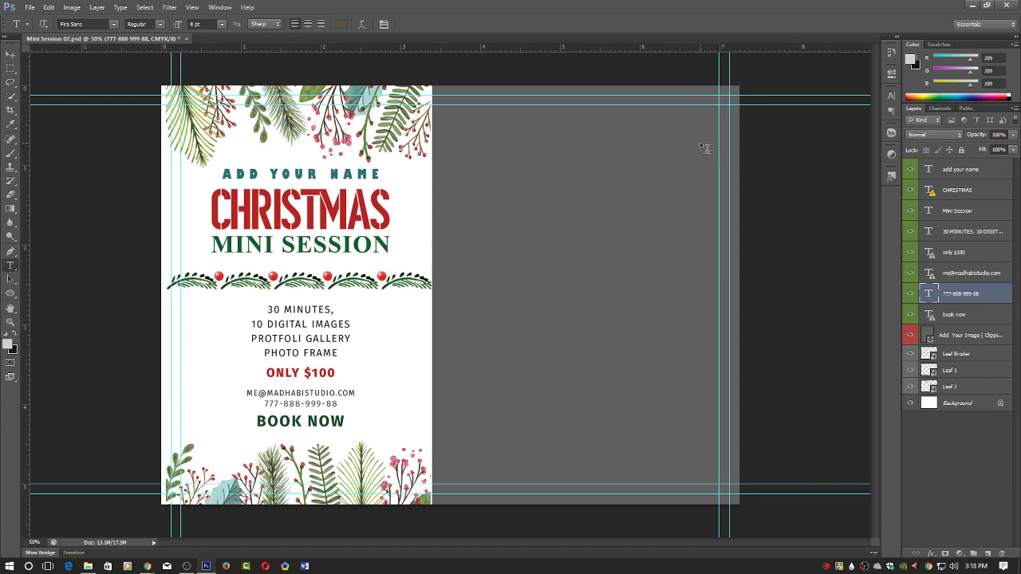
With the Add Your Image layer selected, choose 025_033_311013 from E:\All Image\Old Man & Women to place.
left_click(11, 54)
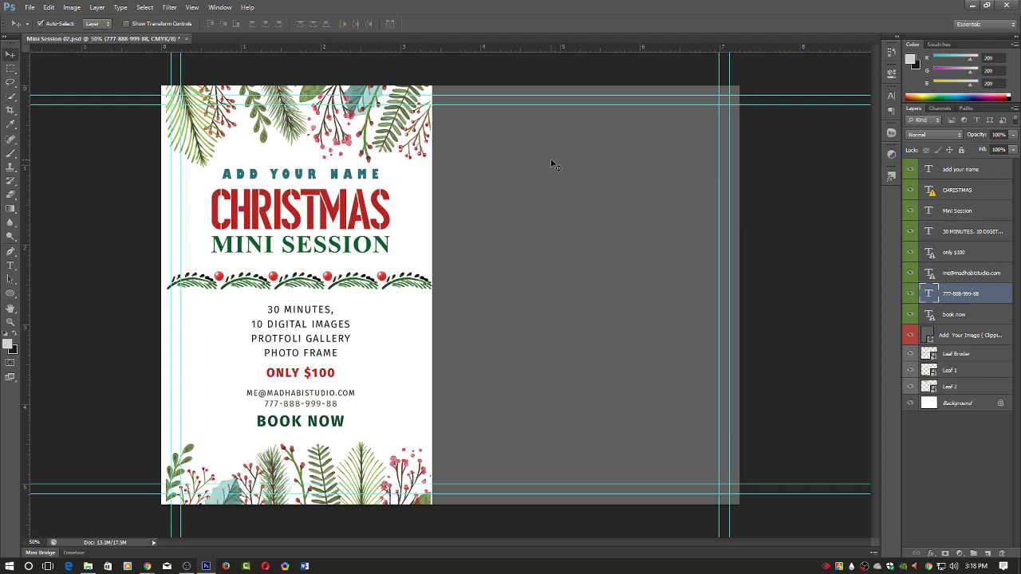
left_click(967, 342)
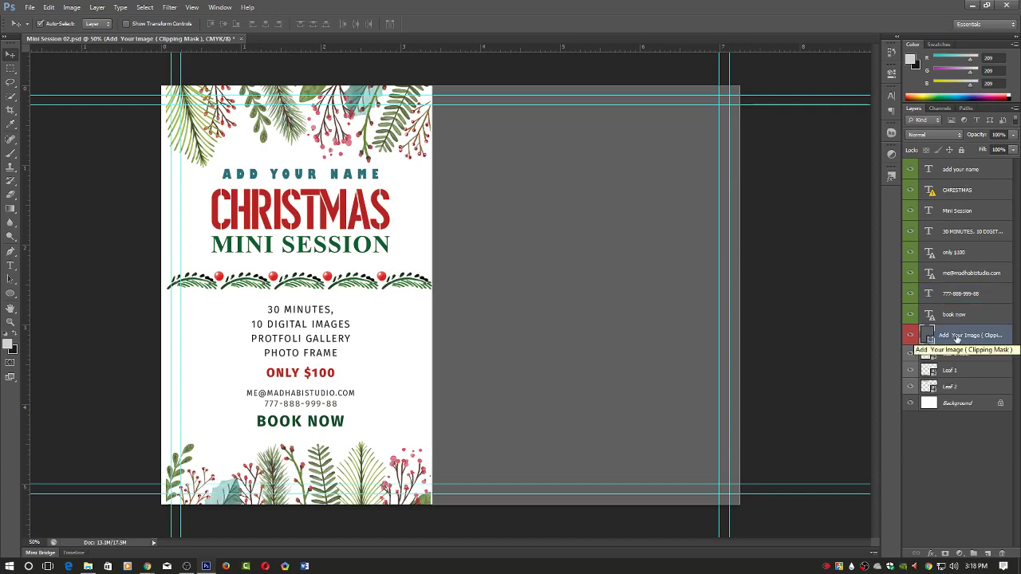
left_click(29, 7)
left_click(48, 180)
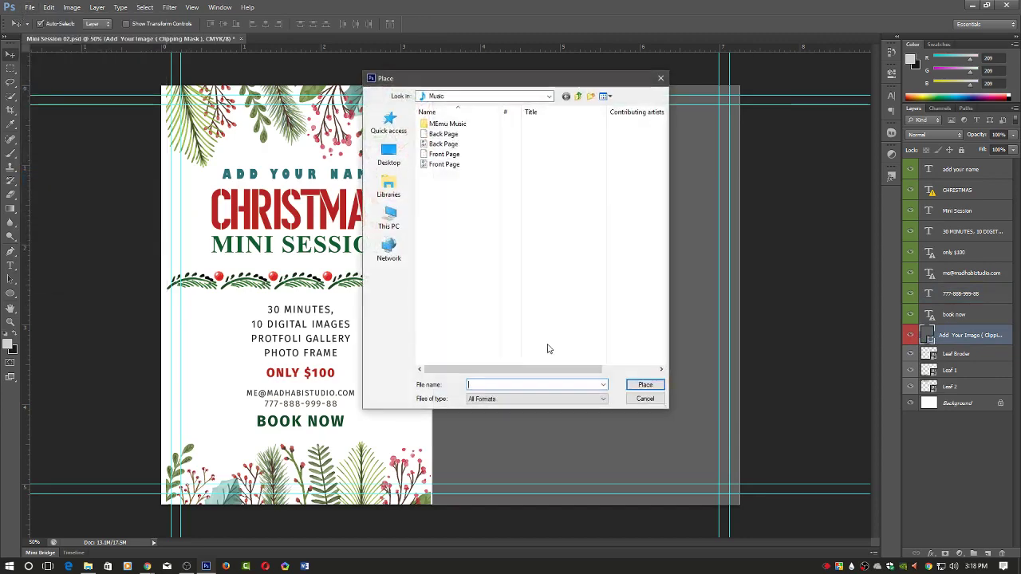
left_click(391, 227)
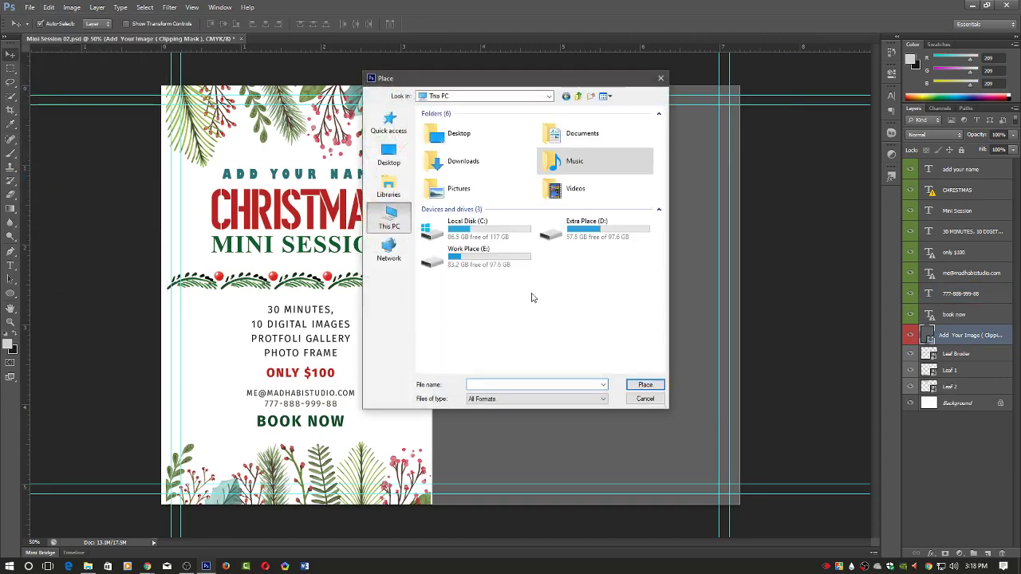
double_click(508, 260)
double_click(442, 124)
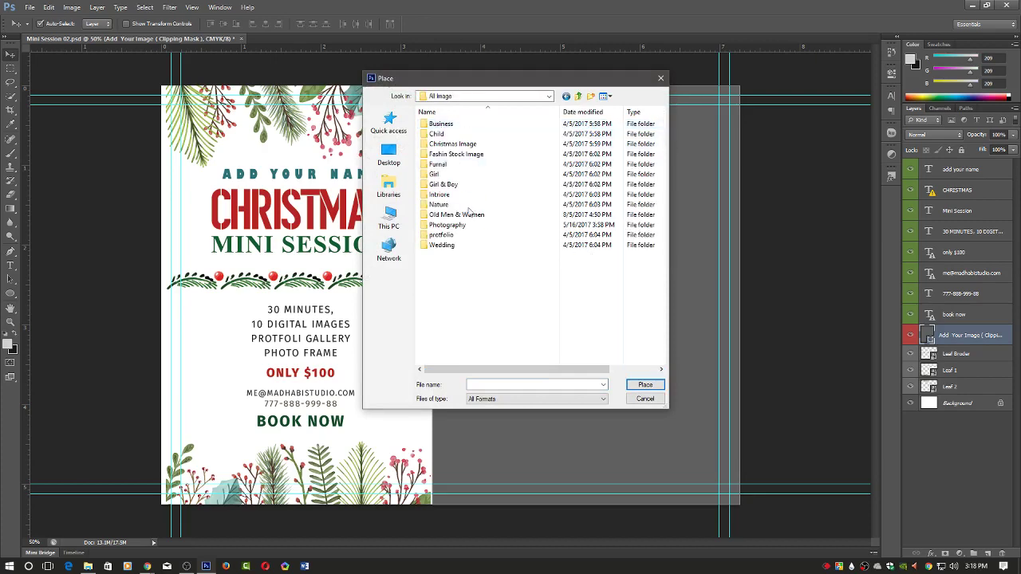
double_click(457, 215)
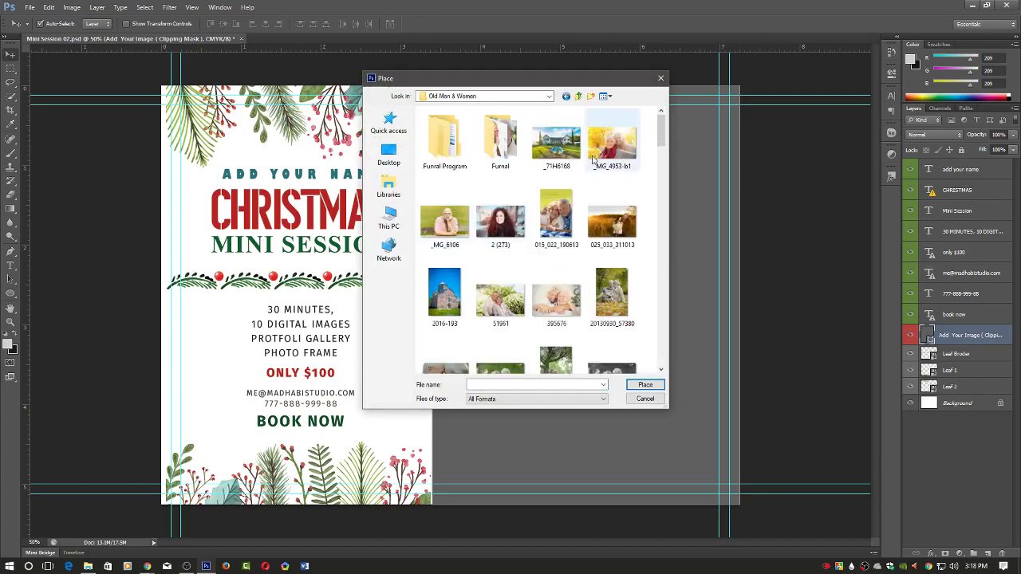
left_click(616, 232)
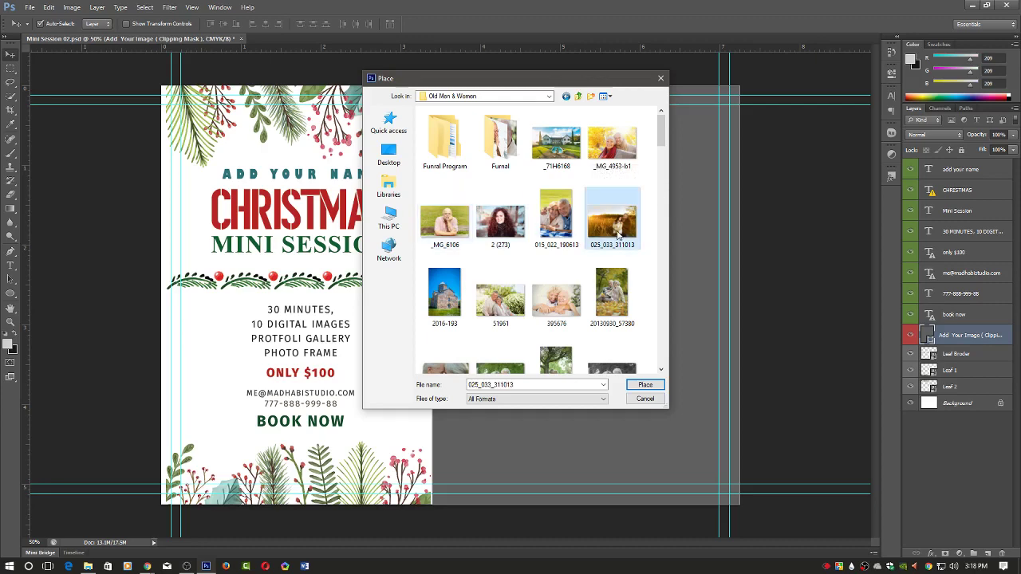
Place the couple photo and enlarge it past the top-left and bottom-right corners.
left_click(645, 385)
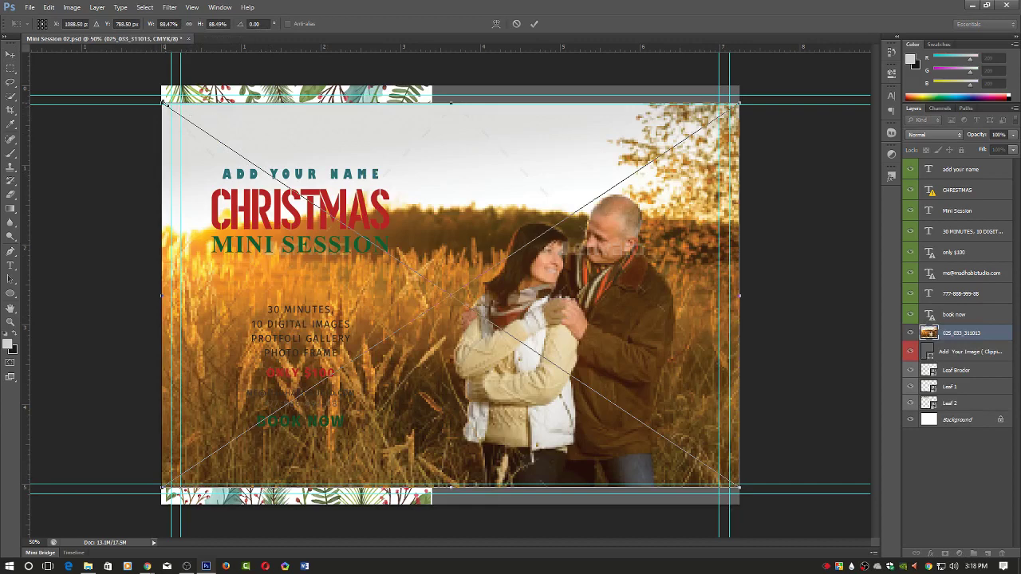
left_click_drag(163, 104, 133, 85)
left_click_drag(739, 487, 765, 516)
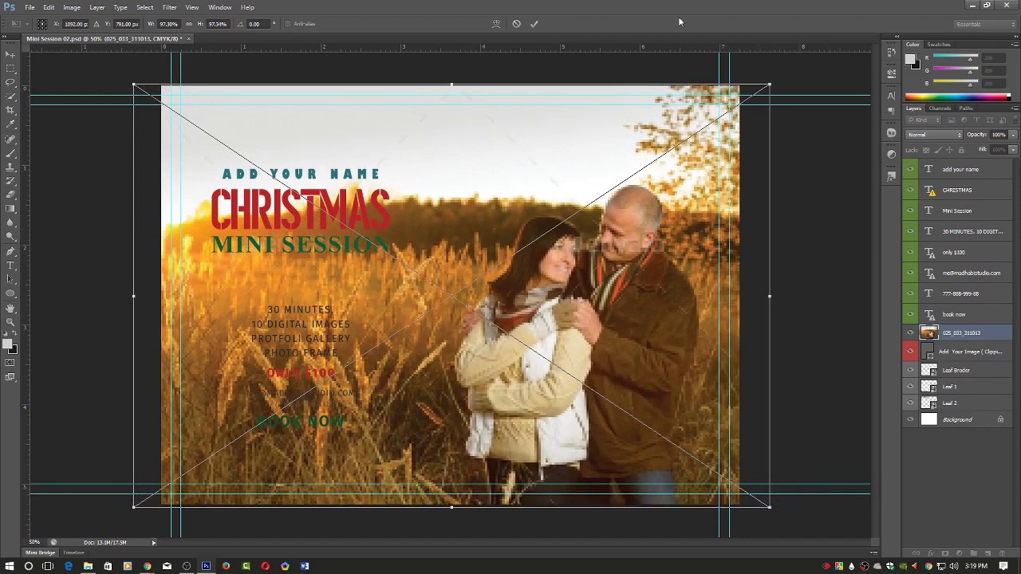
left_click(533, 25)
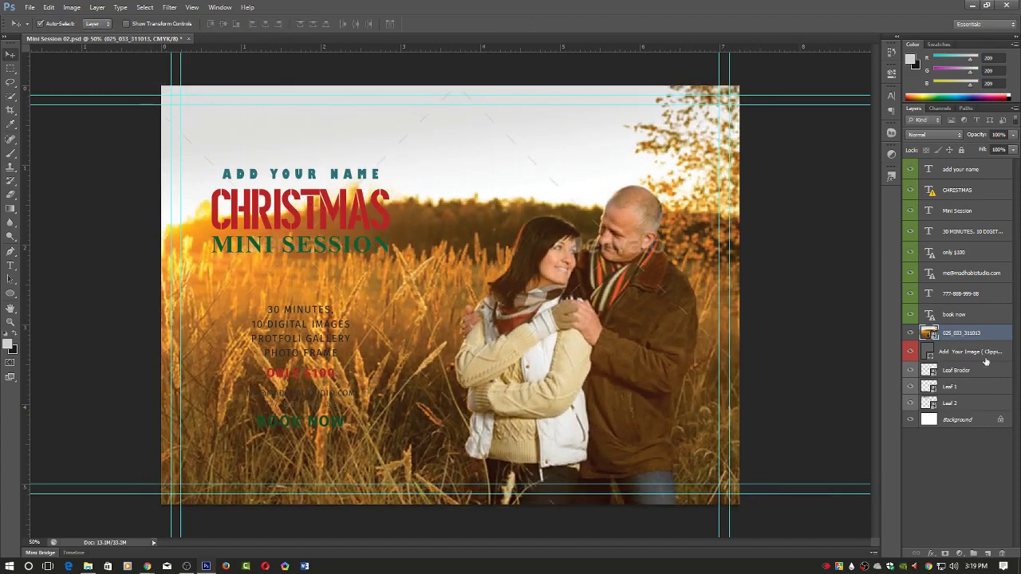
Clip the photo into the Add Your Image placeholder and nudge it slightly right.
right_click(967, 335)
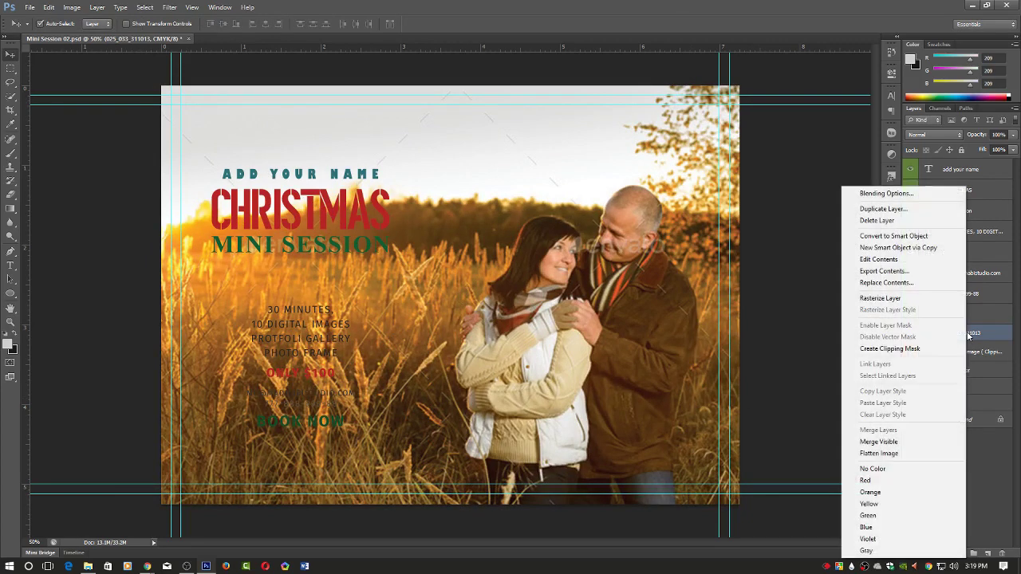
left_click(926, 356)
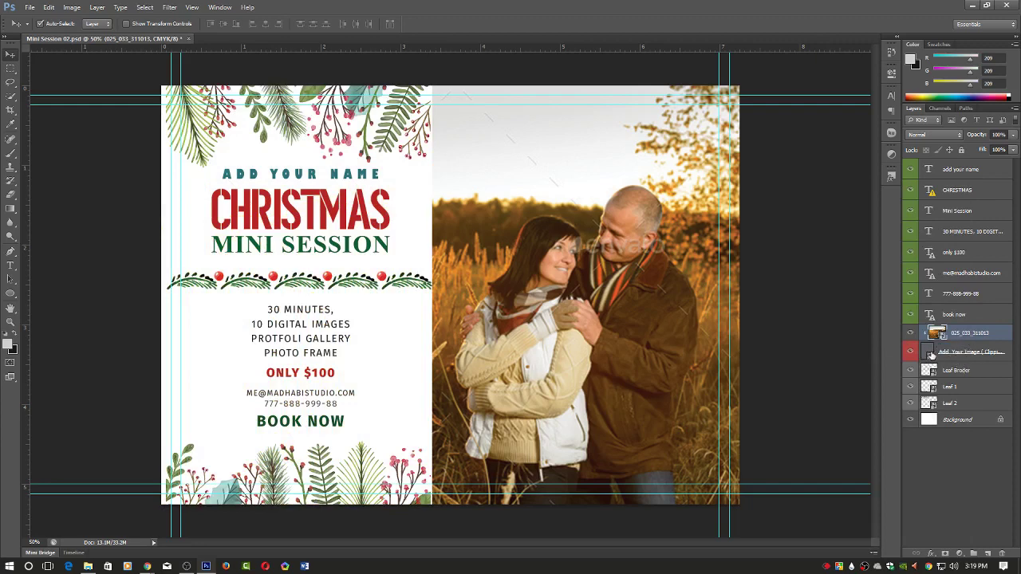
mouse_move(582, 280)
left_mouse_down()
mouse_move(597, 257)
mouse_move(588, 269)
left_mouse_up()
left_click(788, 198)
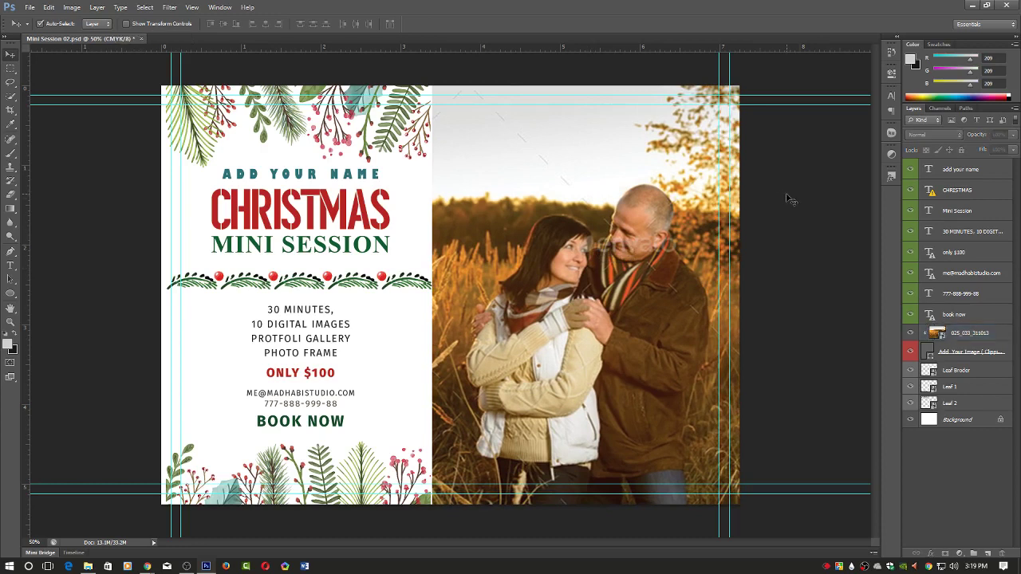